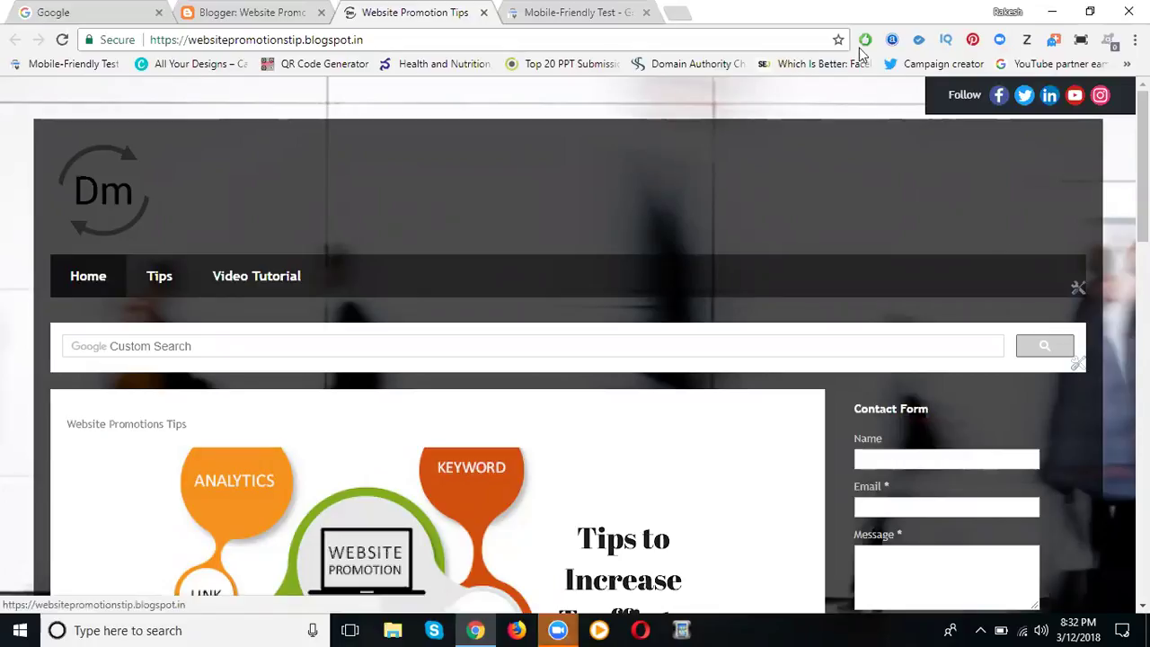
Switch from the Website Promotion Tips blog to the Mobile-Friendly Test page
left_click(550, 13)
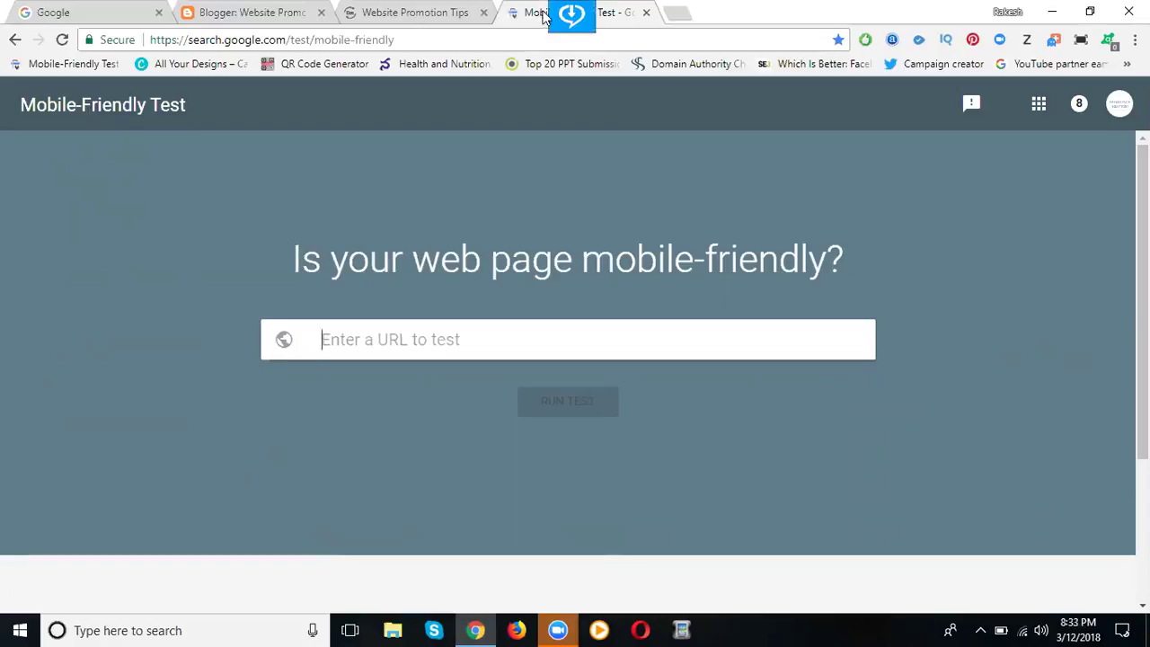
left_click(442, 12)
left_click(404, 43)
key("ctrl+c")
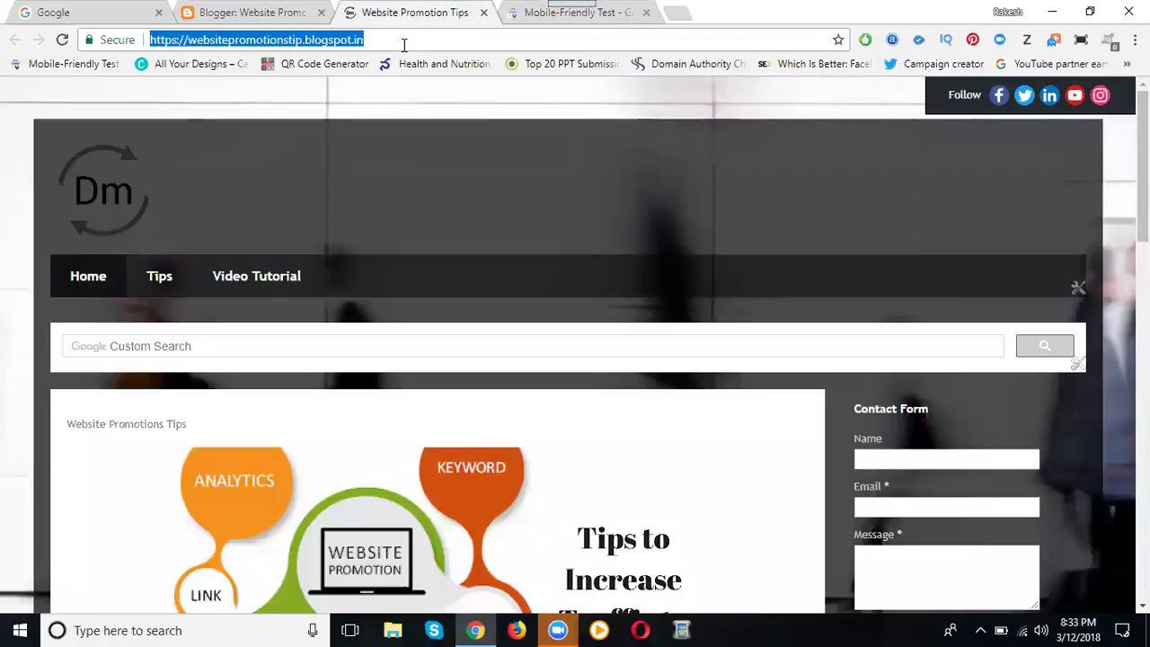
left_click(536, 13)
left_click(418, 347)
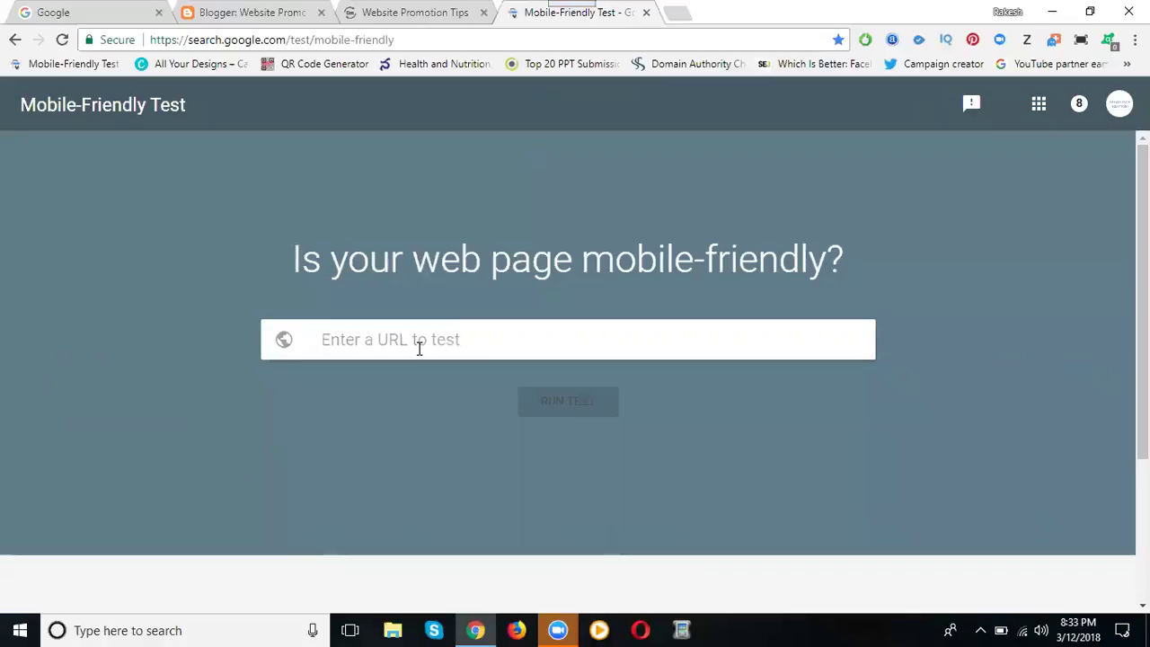
key("ctrl+v")
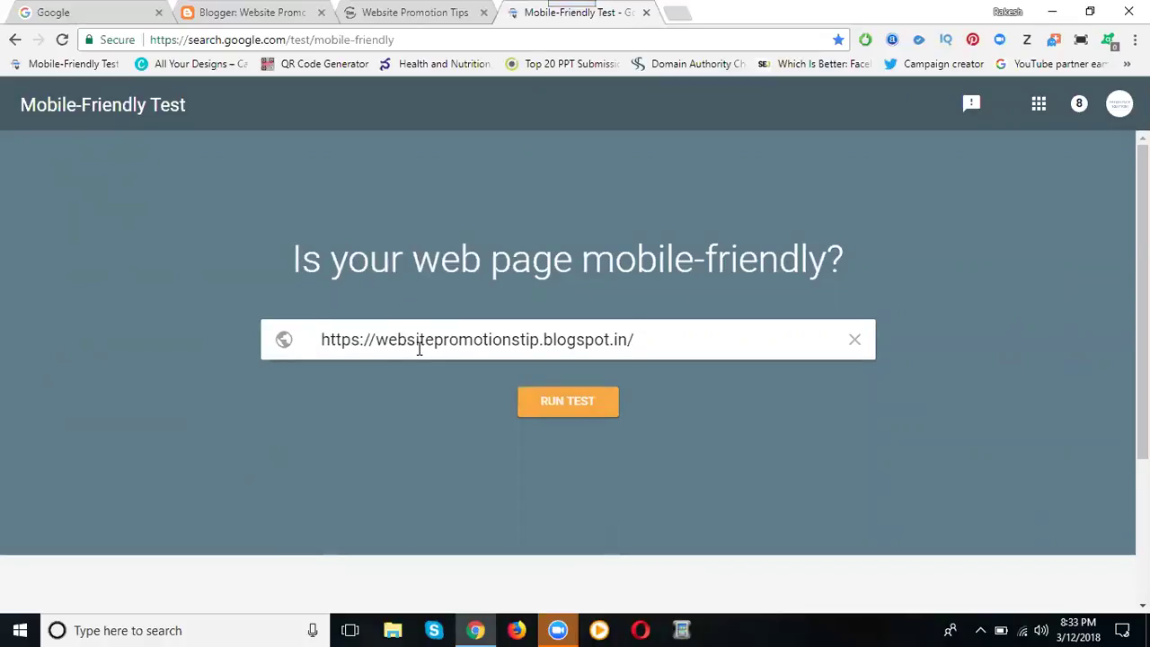
left_click(591, 415)
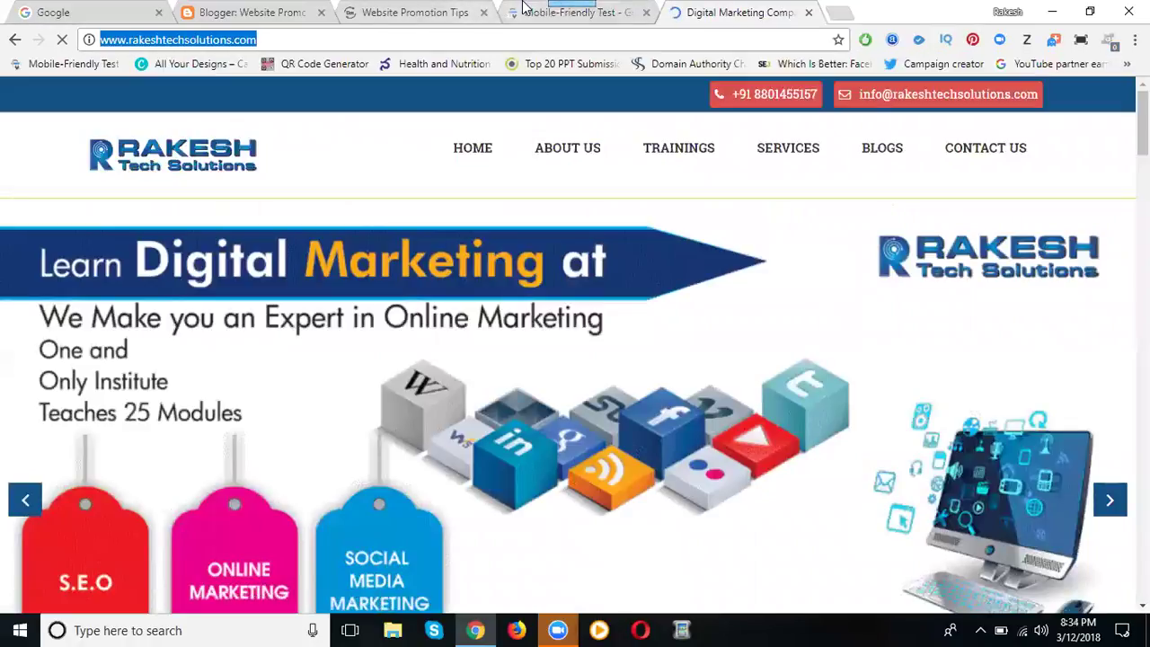
left_click(575, 13)
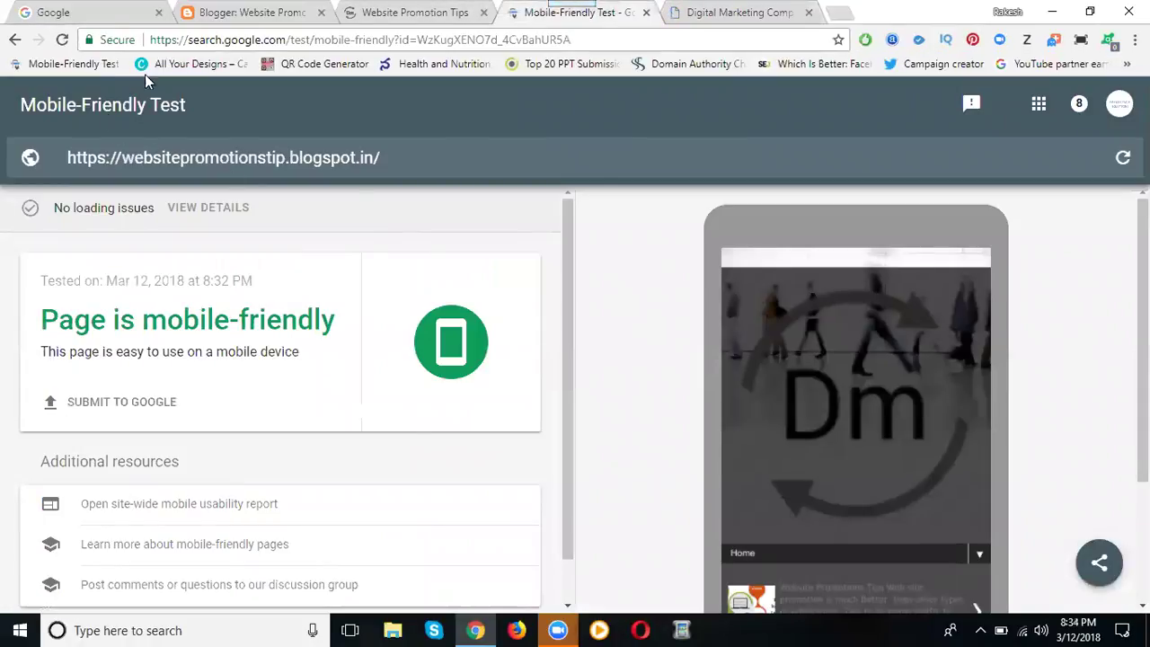
left_click(89, 63)
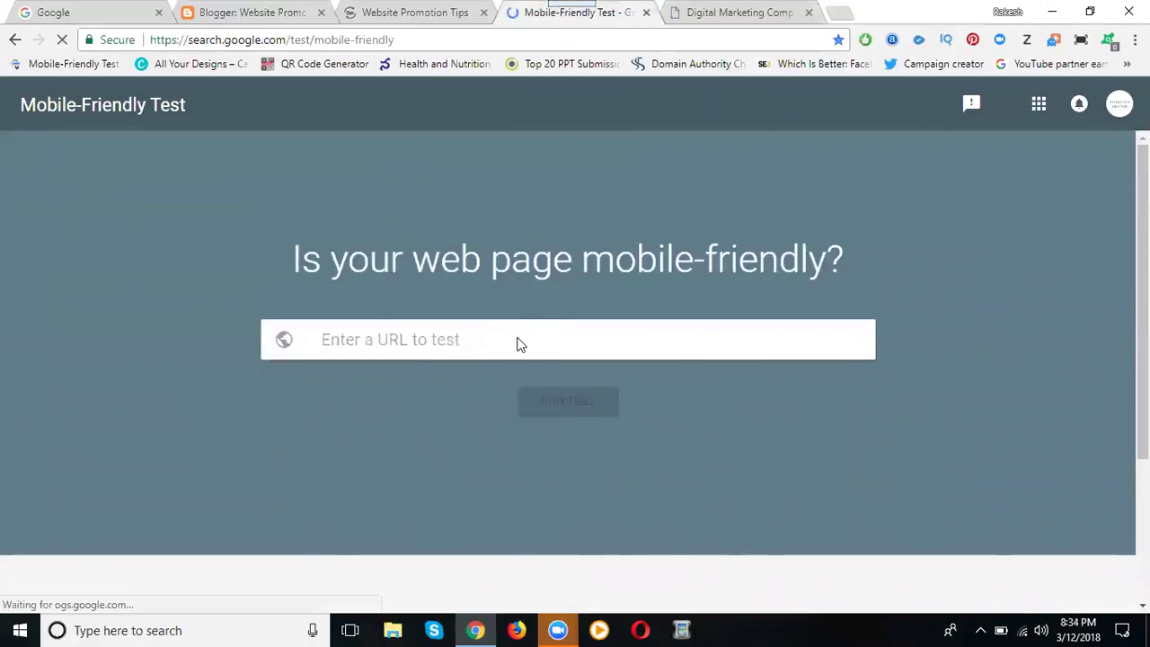
type("http://www.rakeshtechsolutions.com/")
left_click(563, 413)
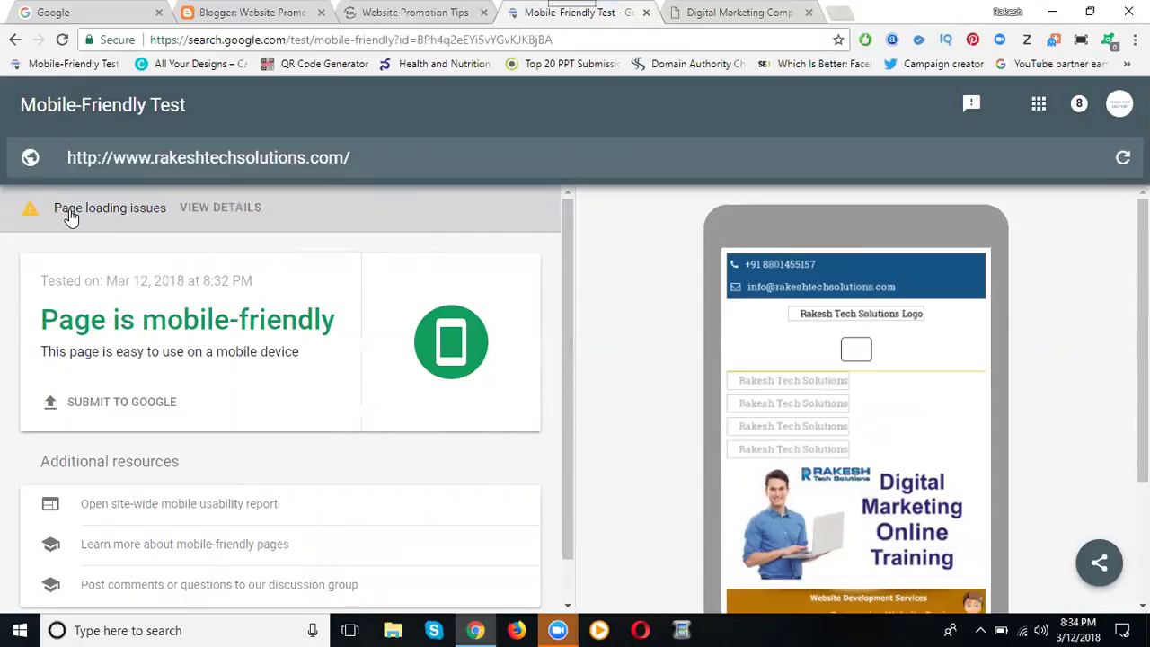
Scroll through the rakeshtechsolutions.com homepage, then scroll through its test results
left_click(732, 12)
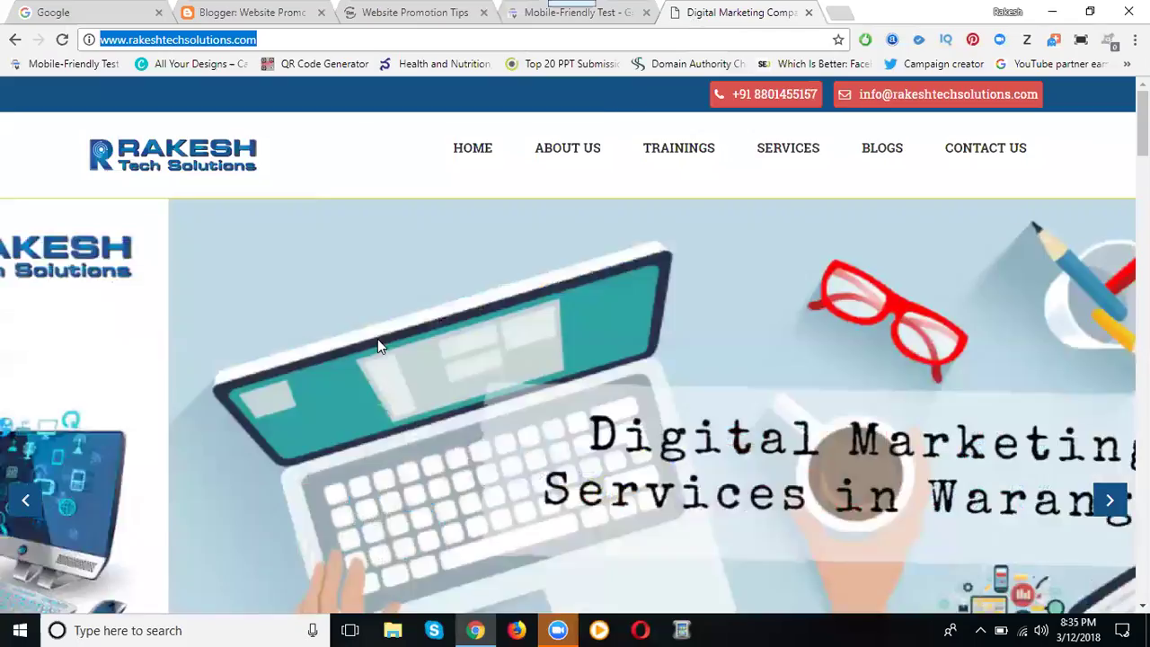
scroll(560, 378, "down", 3)
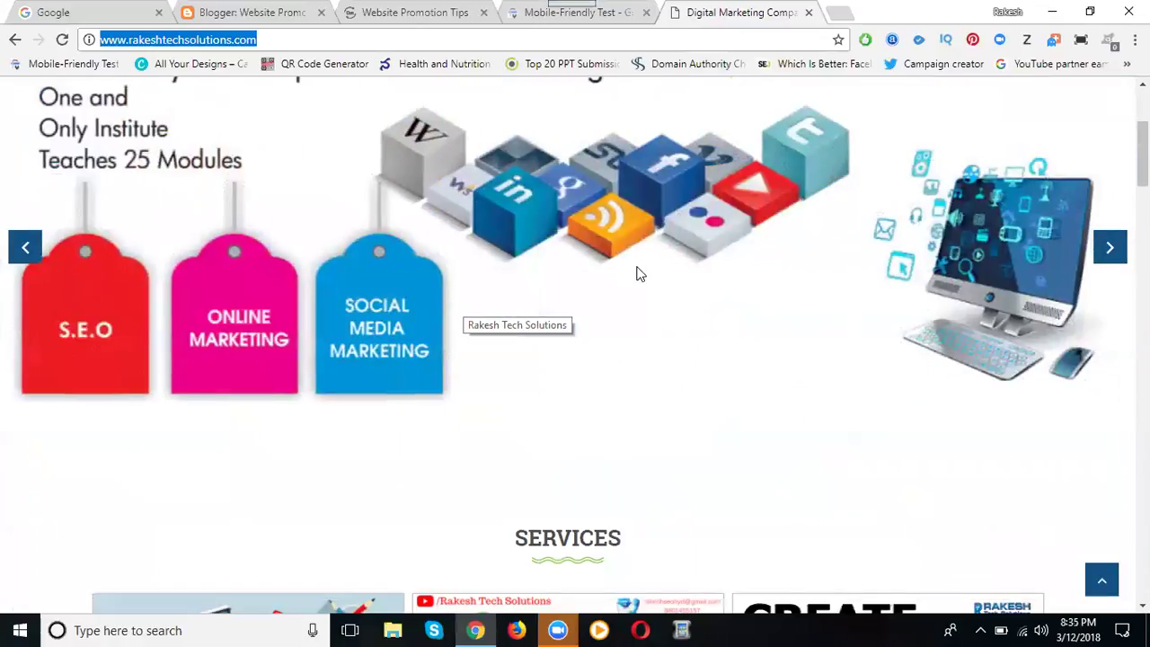
left_click(531, 13)
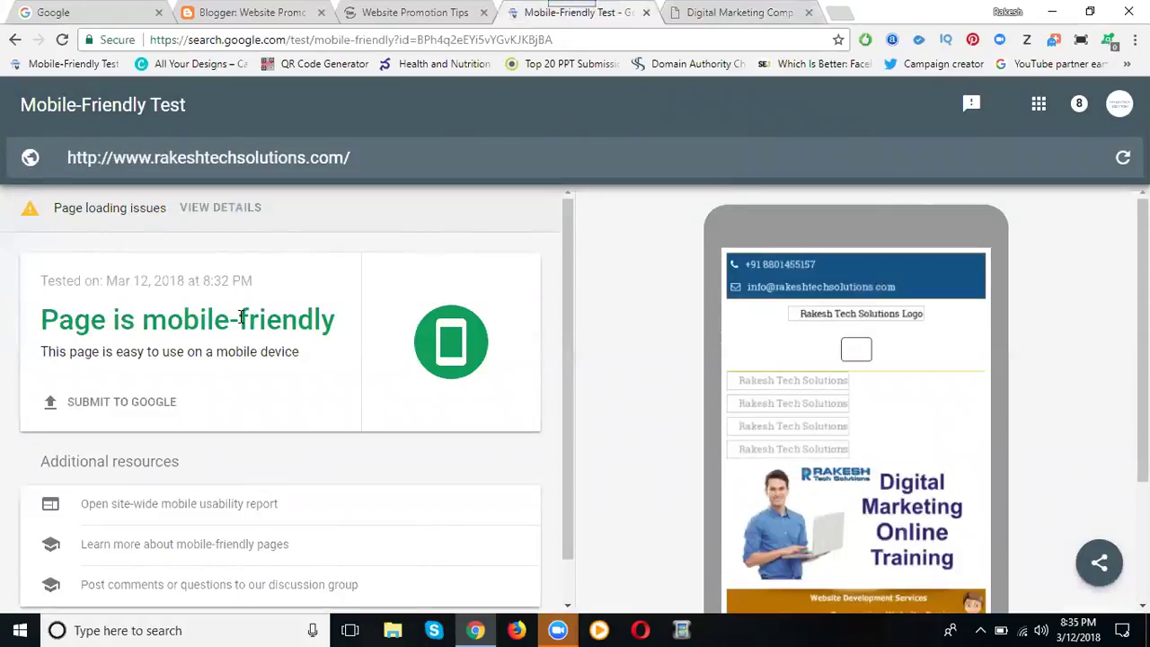
scroll(160, 458, "down", 1)
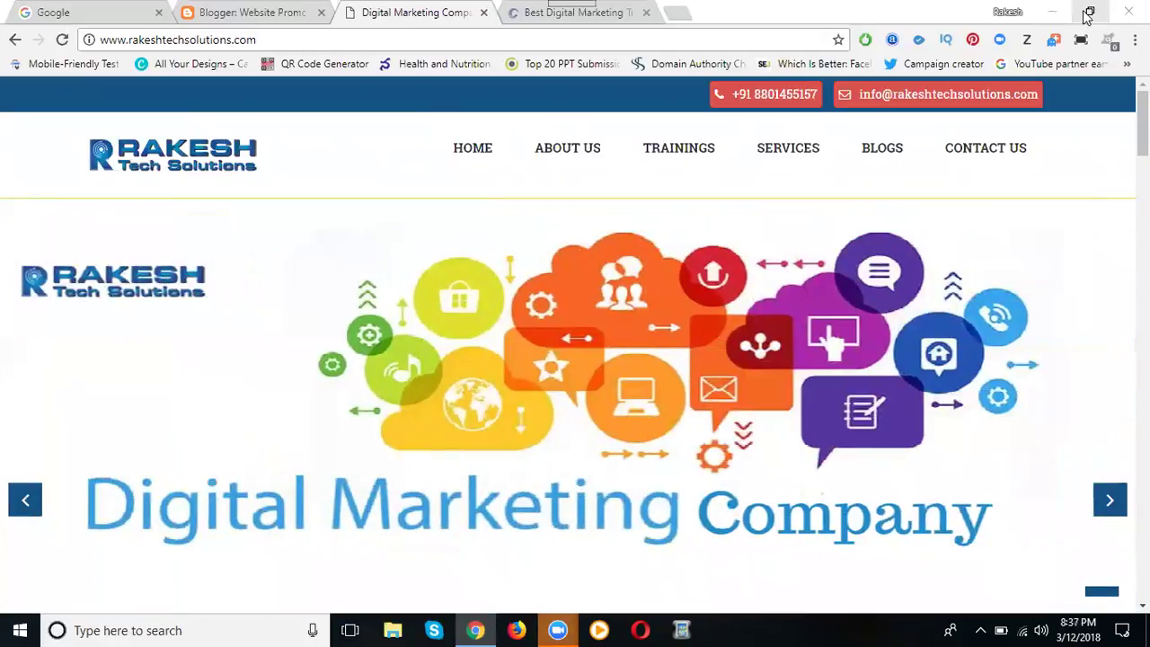
Narrow the Chrome window and expand the business site's collapsed navigation menu
left_click(1089, 12)
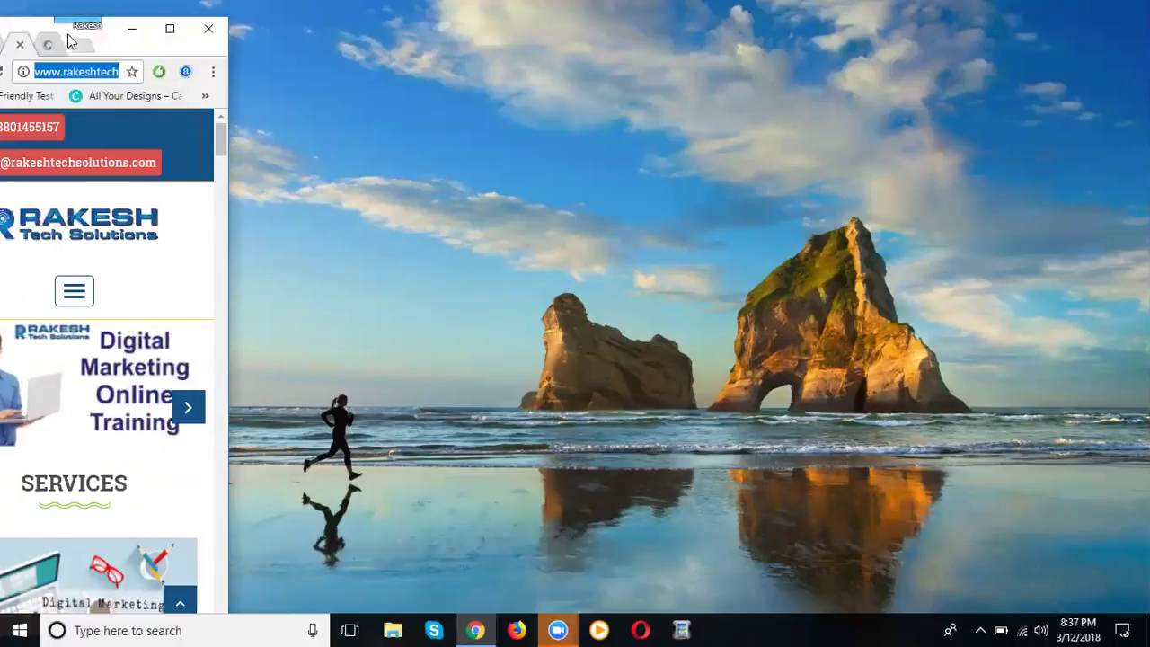
double_click(42, 22)
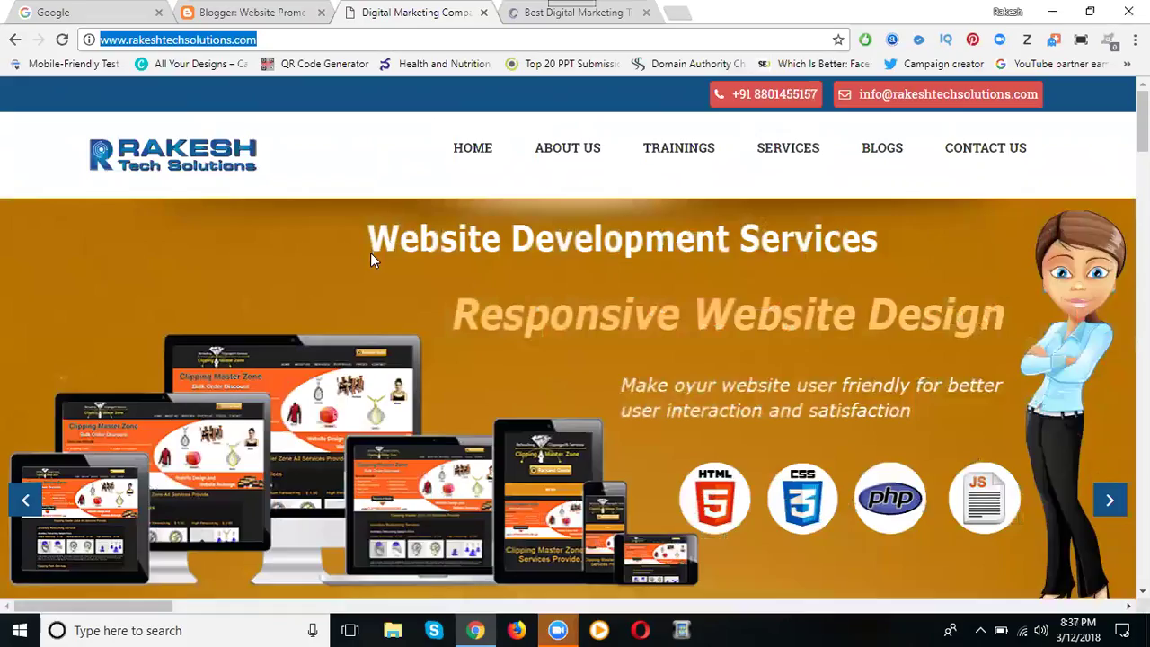
left_click(1094, 11)
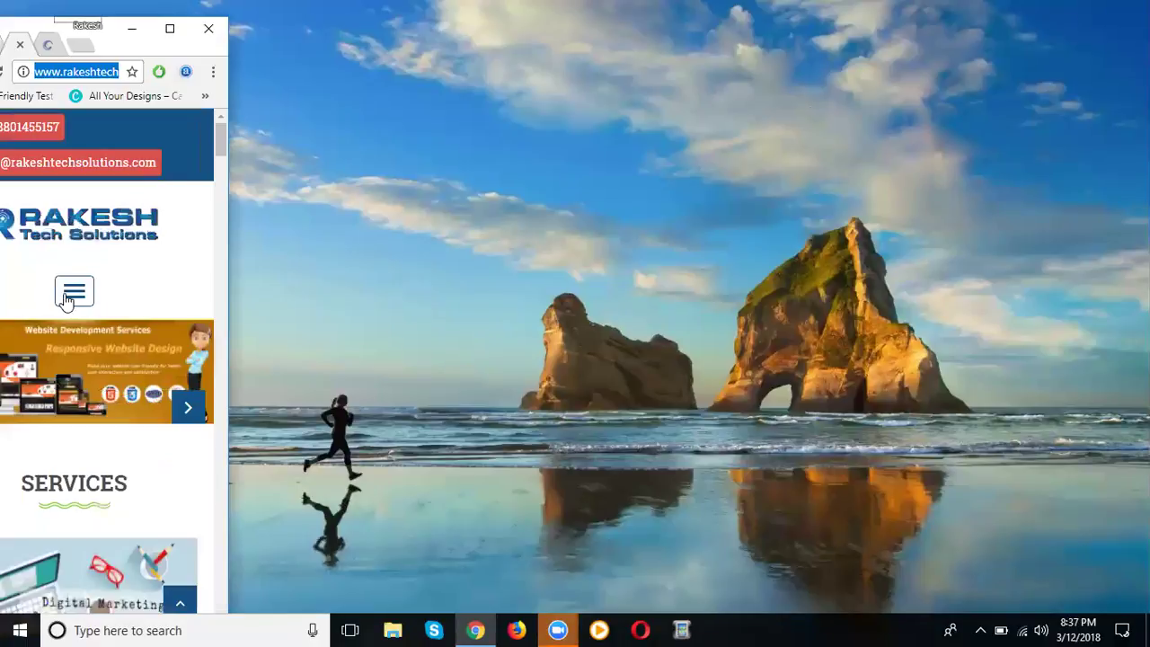
left_click(65, 295)
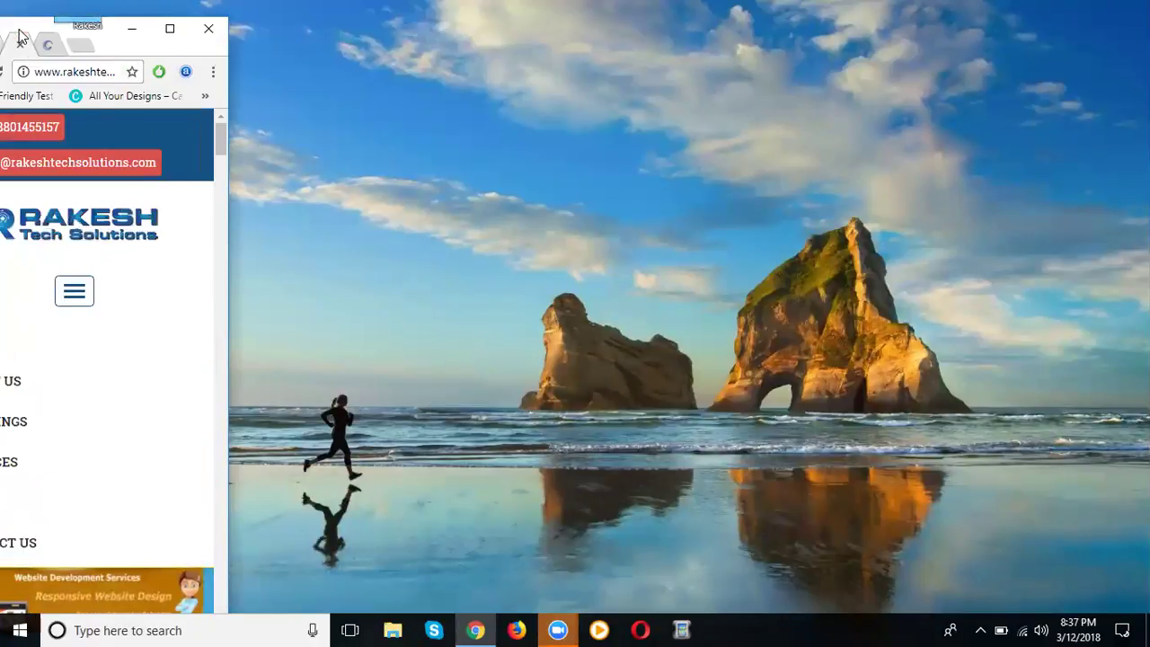
Reposition the narrow window, scroll the site's mobile layout, and move to the Web Trainings tab
left_click_drag(27, 21, 272, 5)
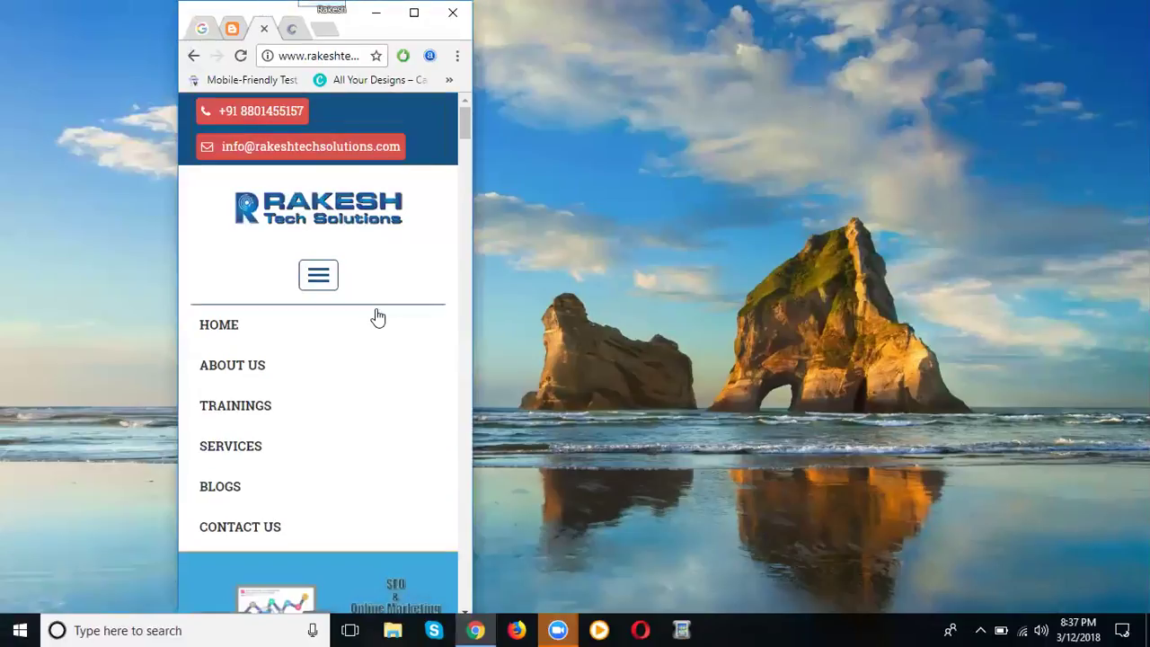
scroll(375, 315, "down", 3)
scroll(375, 317, "down", 5)
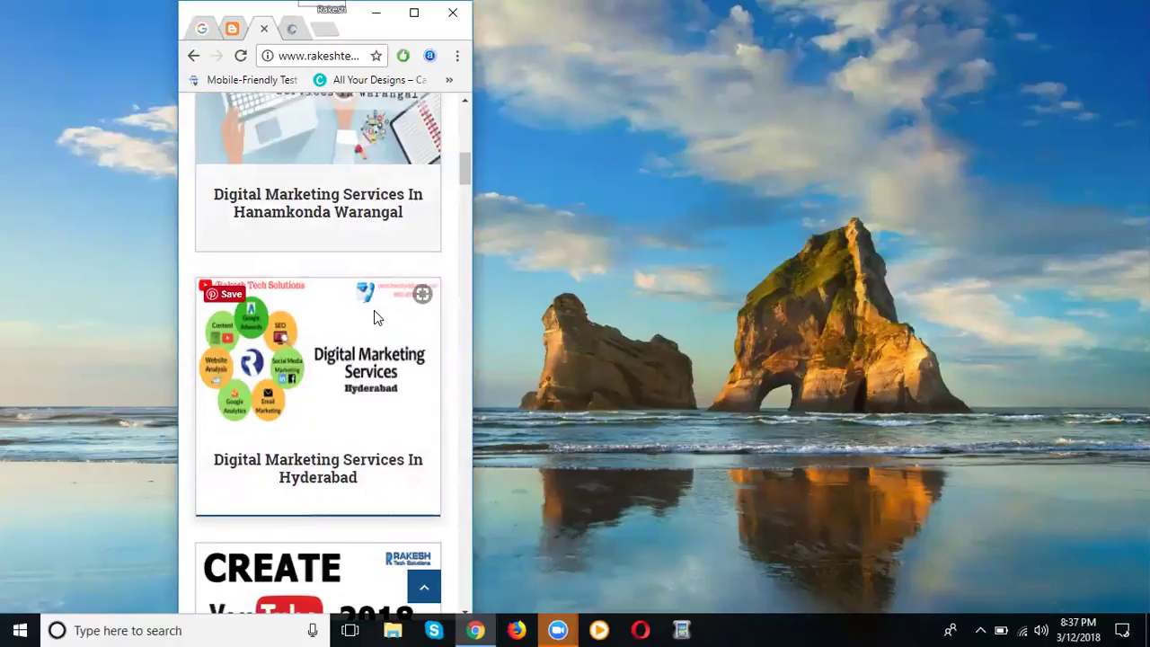
scroll(361, 270, "down", 1)
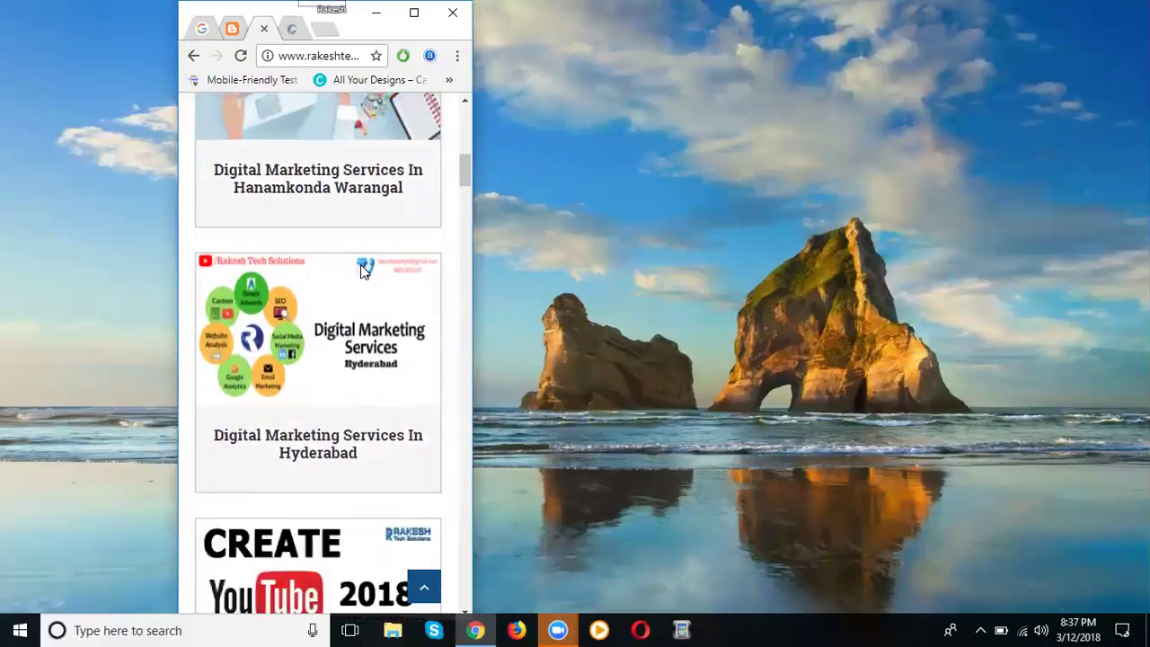
scroll(362, 269, "down", 5)
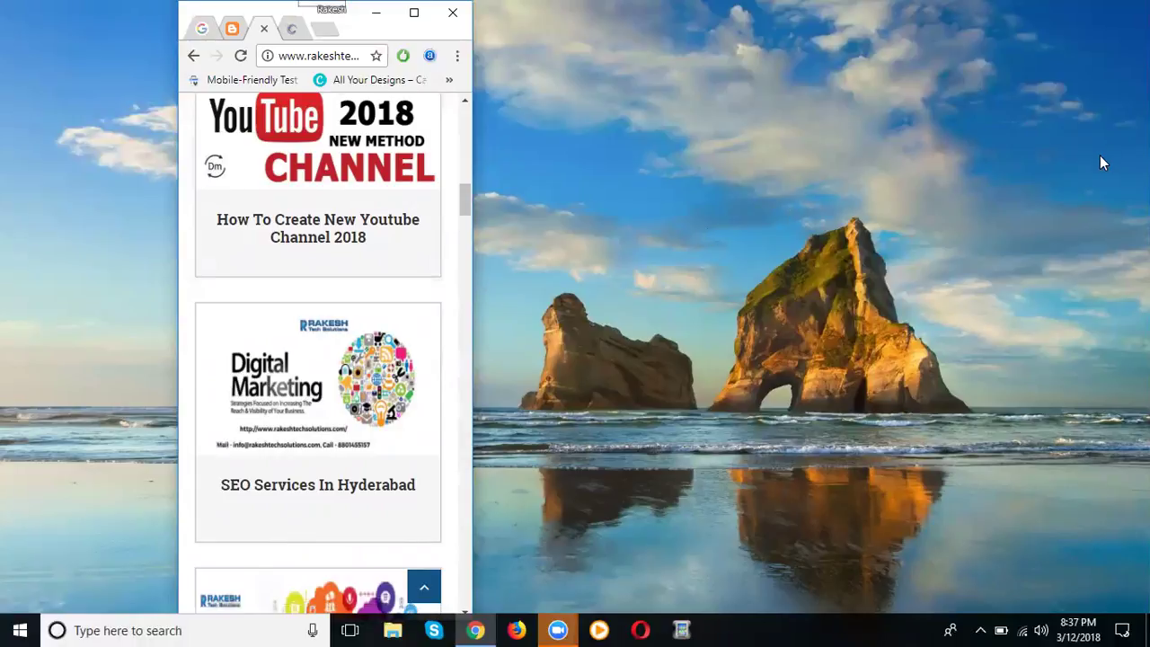
key("ctrl+Tab")
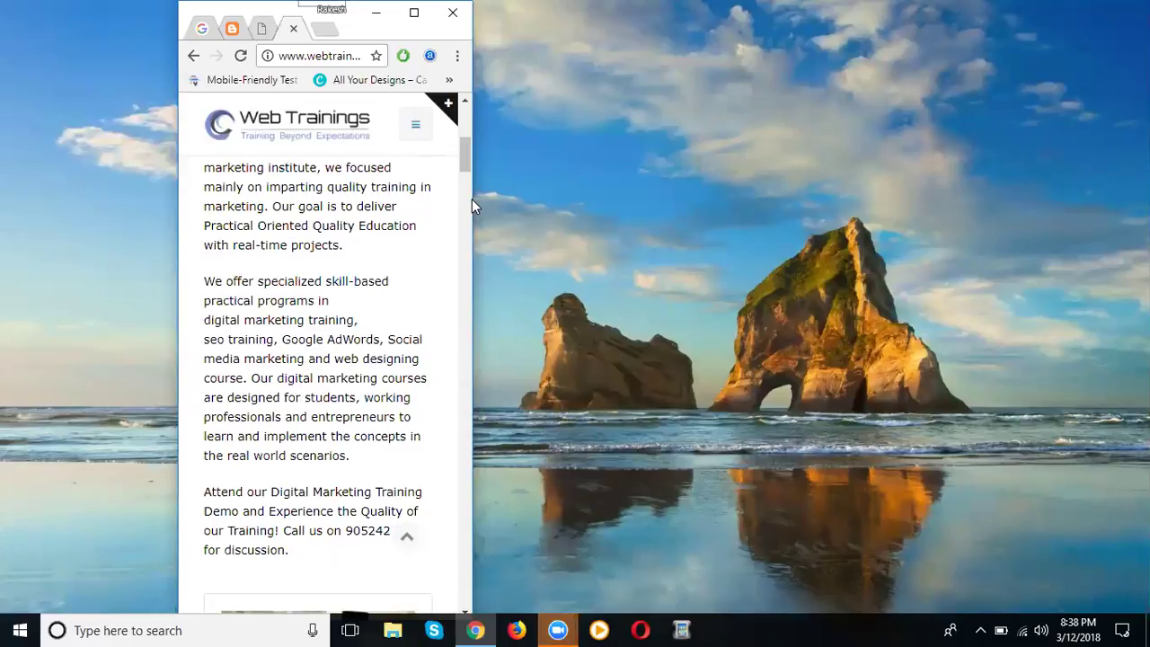
Narrow the Web Trainings site, expand its mobile course menu, then restore full width
left_click(414, 13)
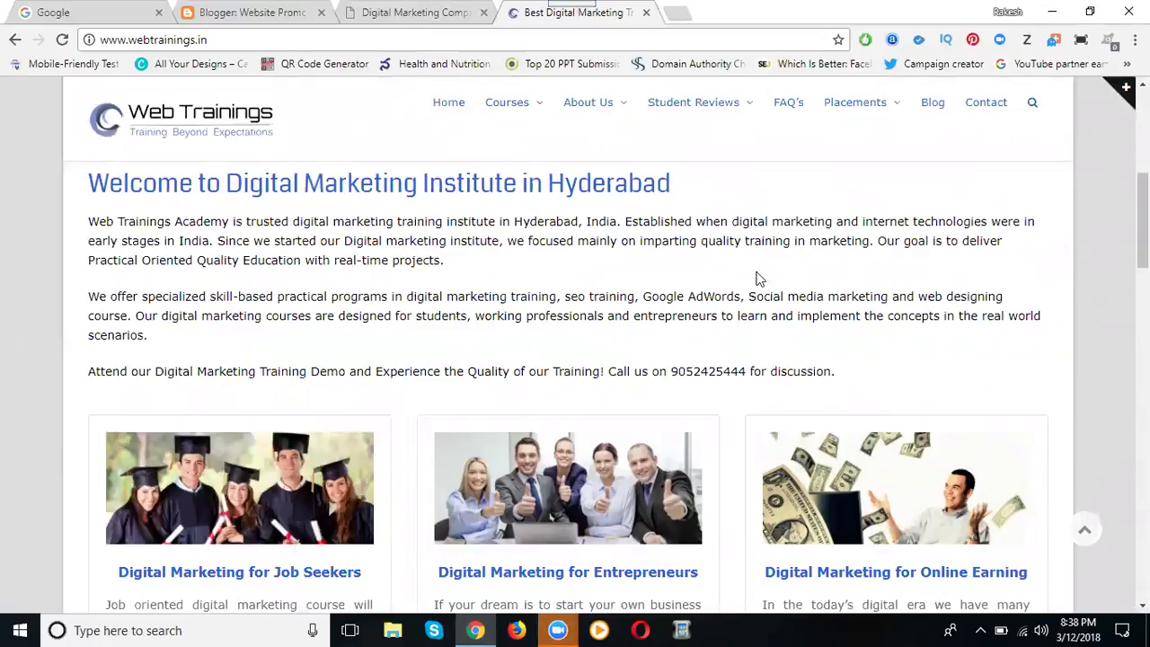
left_click(1105, 16)
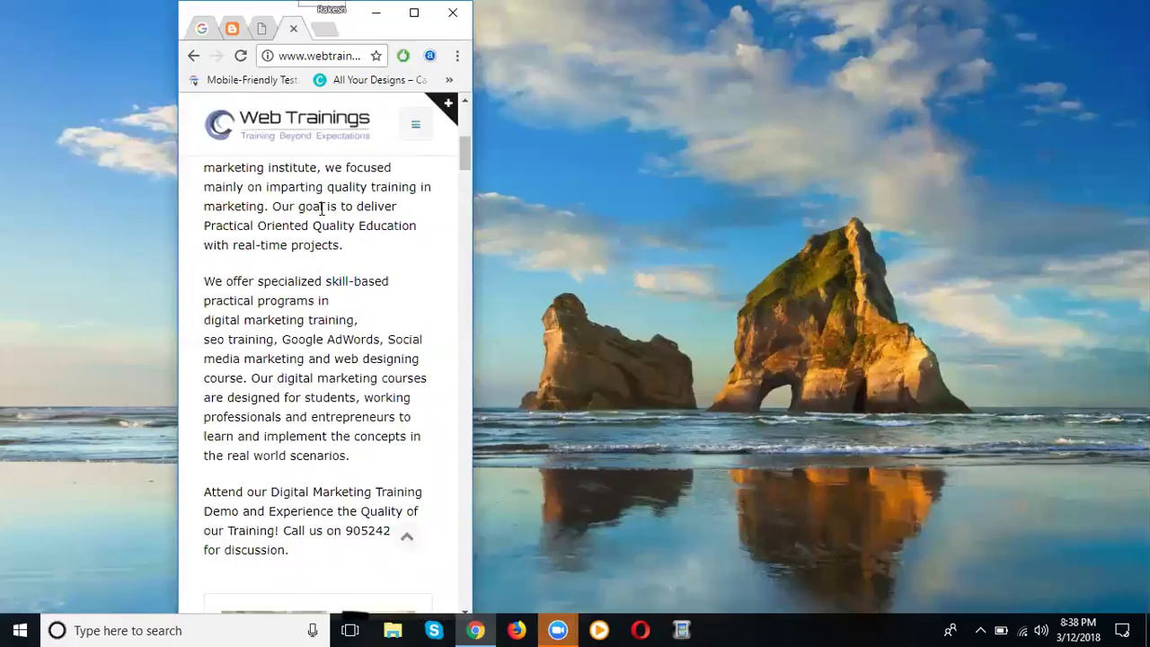
left_click(416, 125)
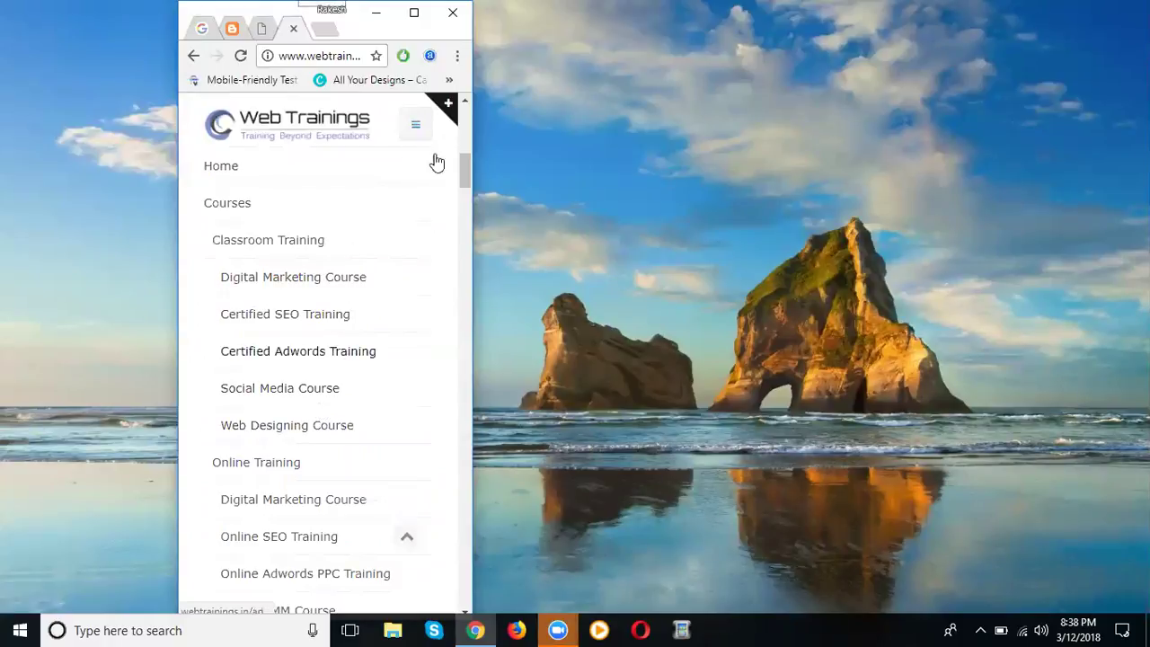
left_click(415, 12)
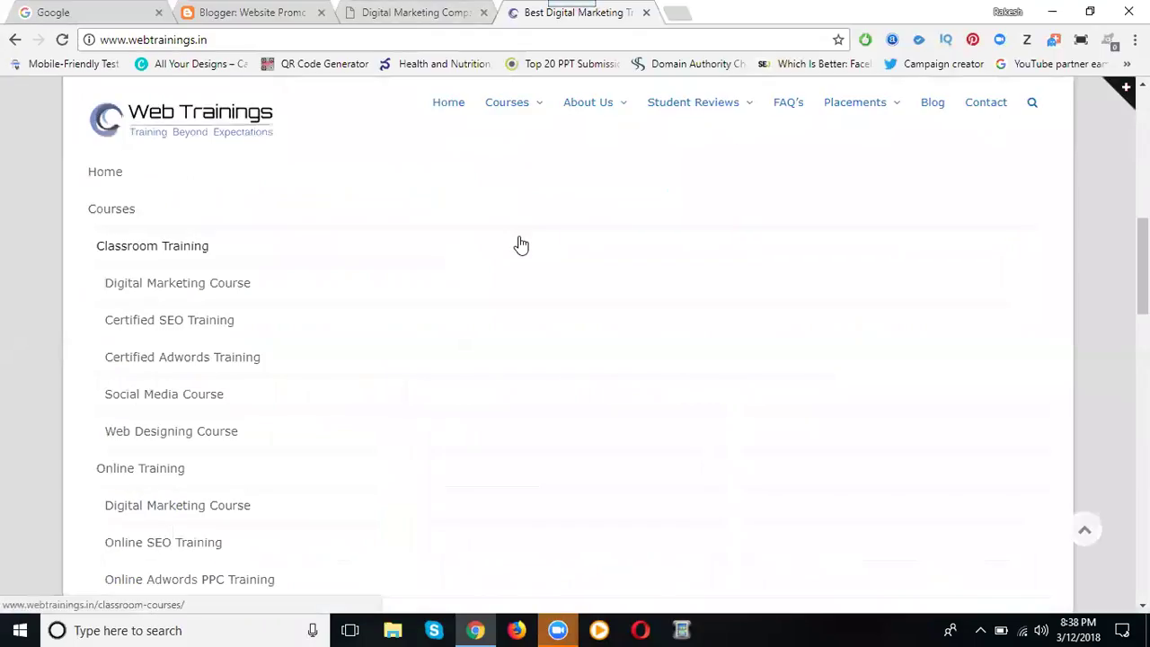